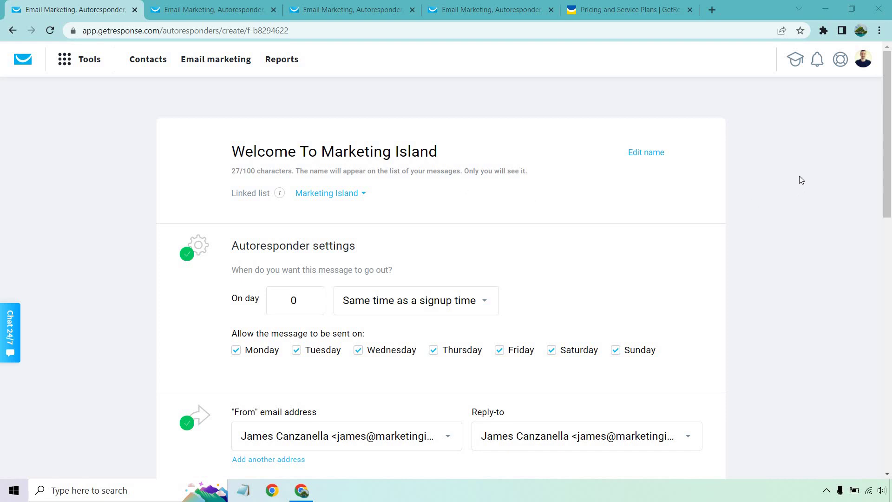
Open the autoresponder message's design page and show the Blank templates layouts.
scroll(799, 176, "down", 1)
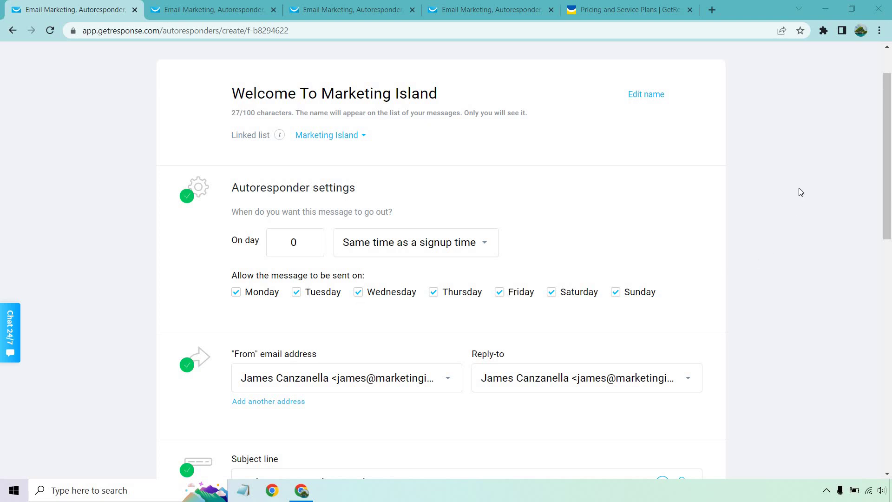
scroll(809, 176, "down", 3)
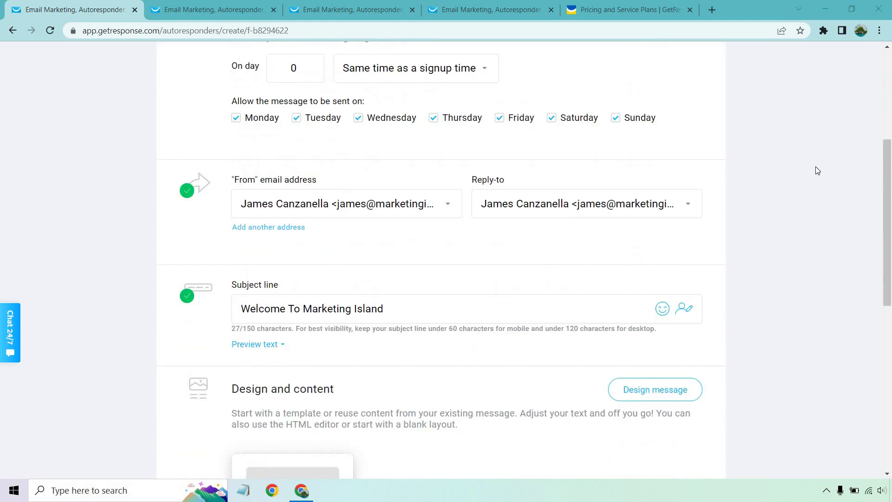
scroll(817, 171, "down", 2)
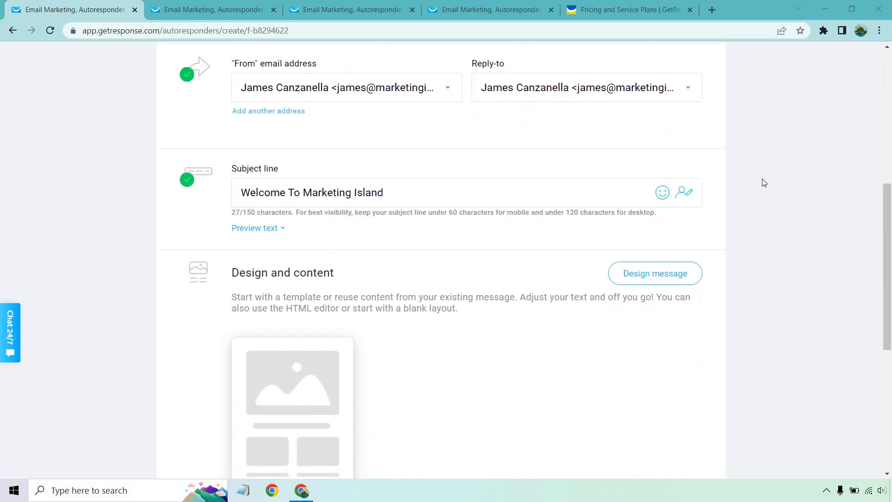
scroll(824, 222, "down", 1)
scroll(823, 227, "down", 1)
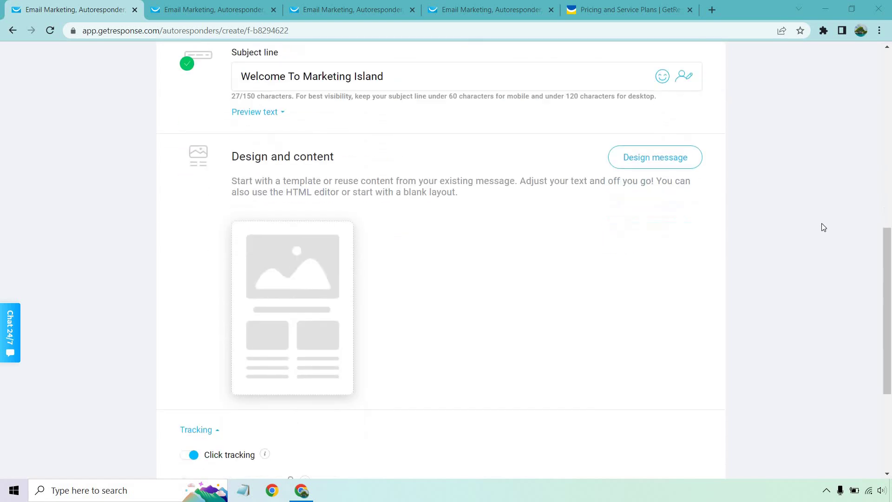
left_click(665, 166)
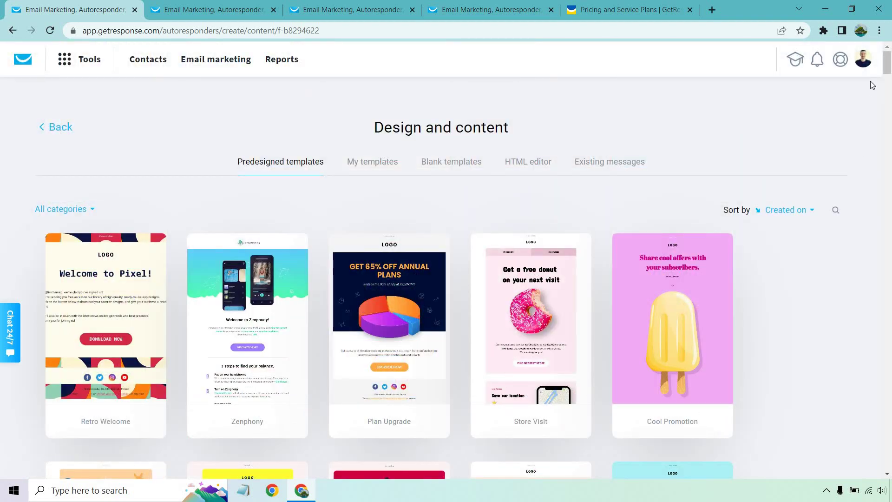
mouse_move(887, 67)
left_mouse_down()
mouse_move(890, 469)
mouse_move(886, 65)
left_mouse_up()
left_click(454, 161)
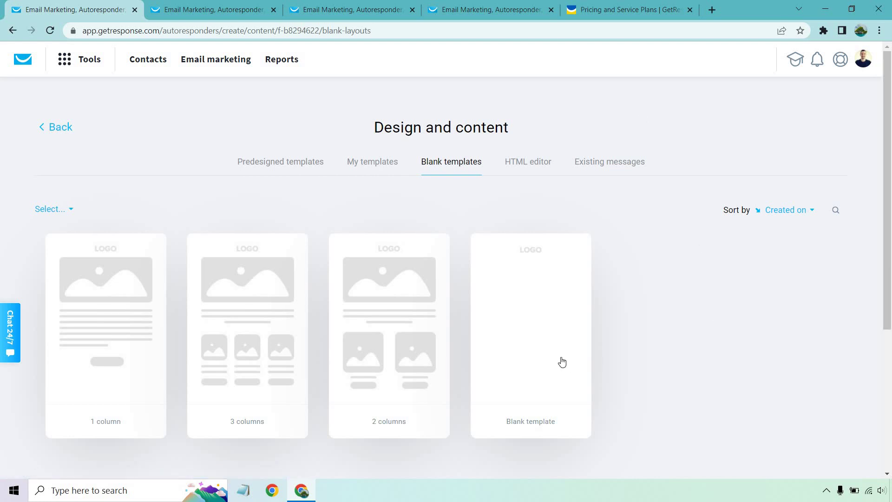
Start from the Blank template and add a text block with two lines of placeholder email text.
left_click(536, 329)
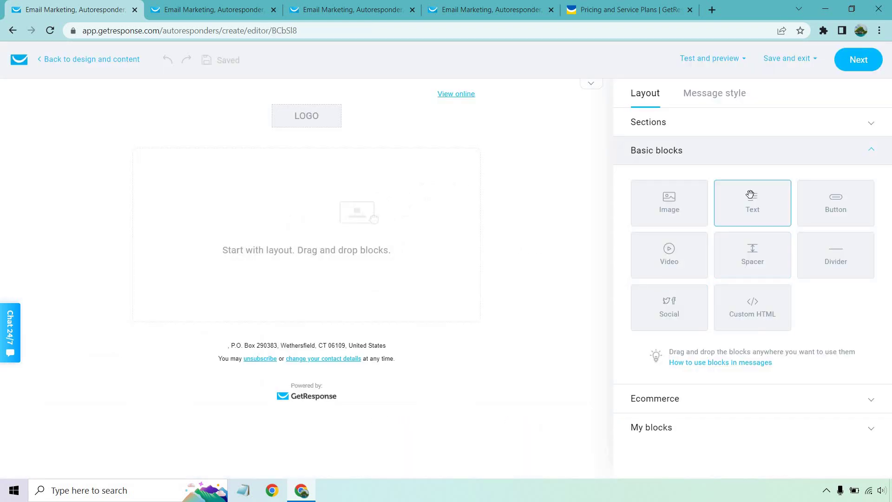
left_click_drag(750, 195, 319, 215)
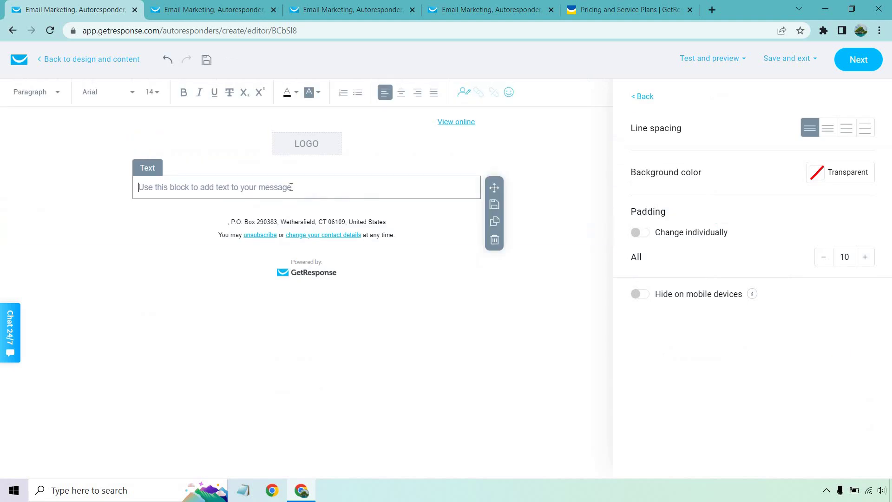
type("This is where yo")
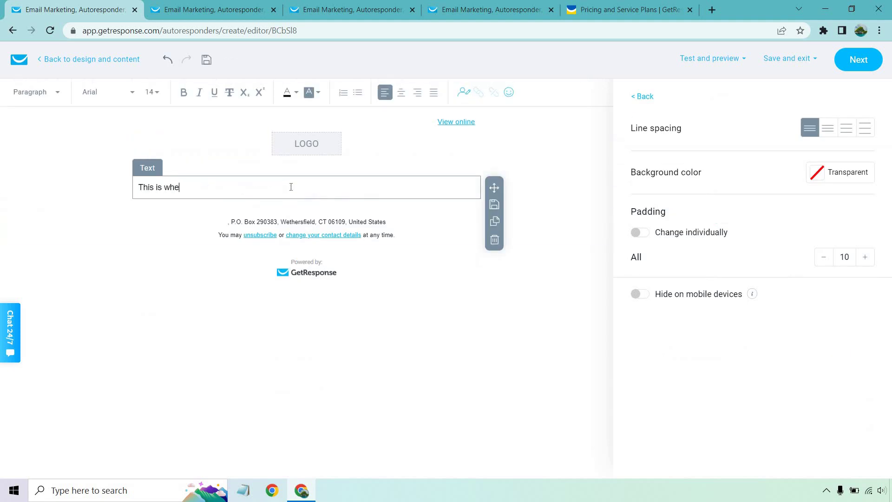
type("ur email is going to go")
key("Return")
type("You can continue writing your email")
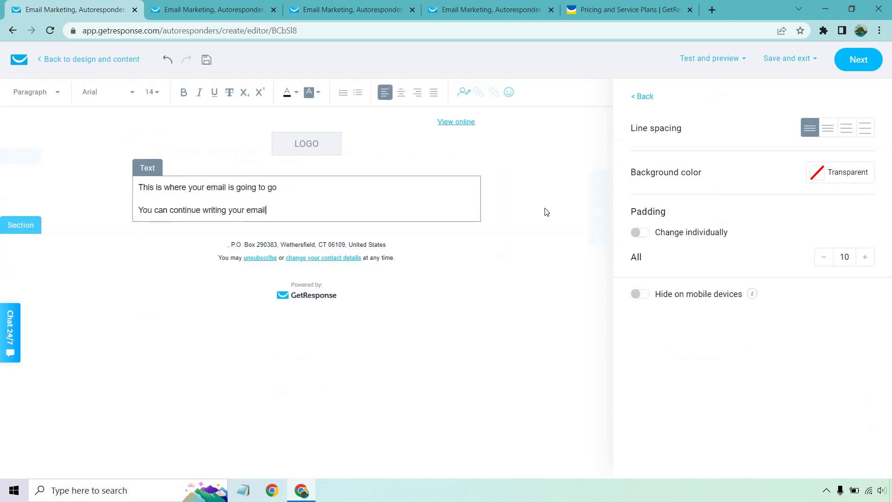
left_click(532, 195)
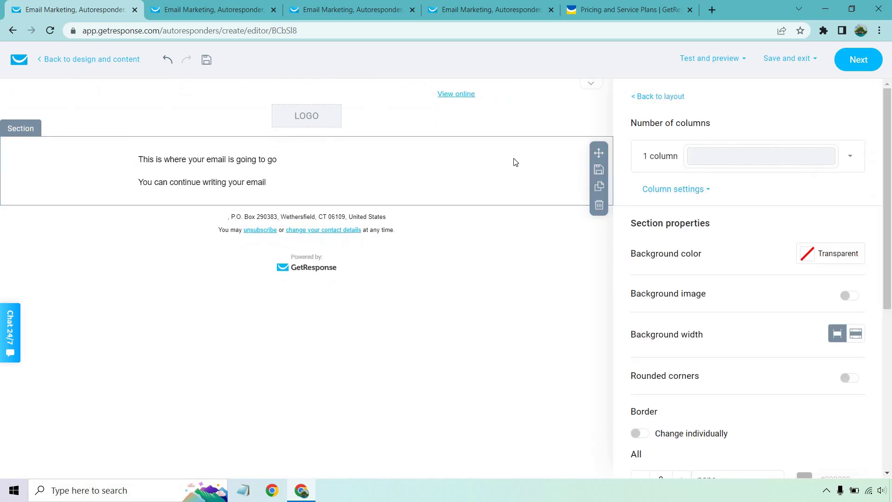
left_click(516, 252)
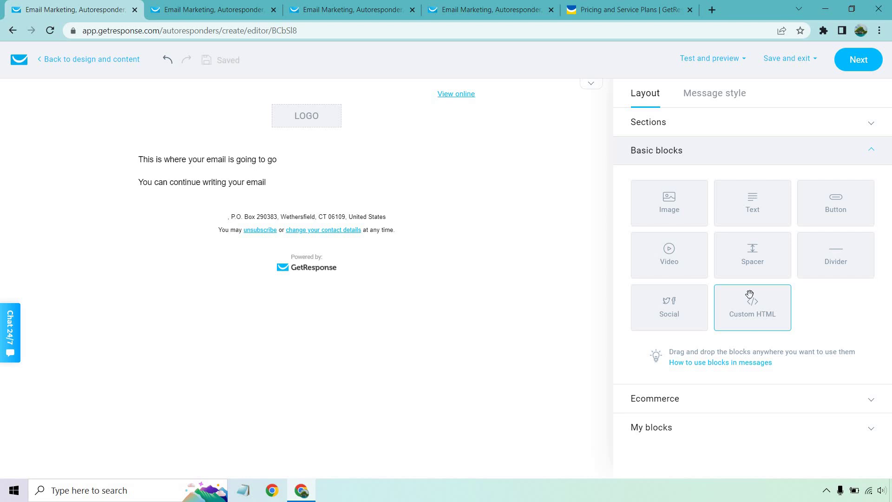
Run a spam check on the welcome email from the Test and preview menu.
left_click(701, 61)
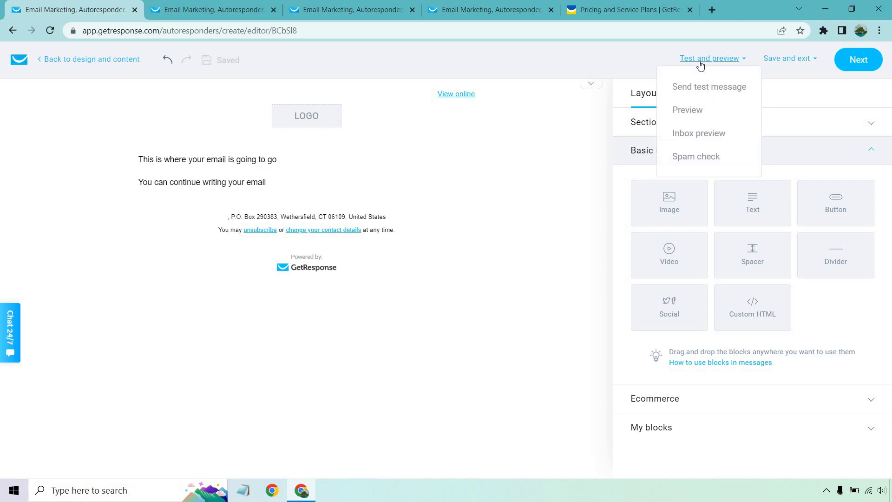
left_click(702, 161)
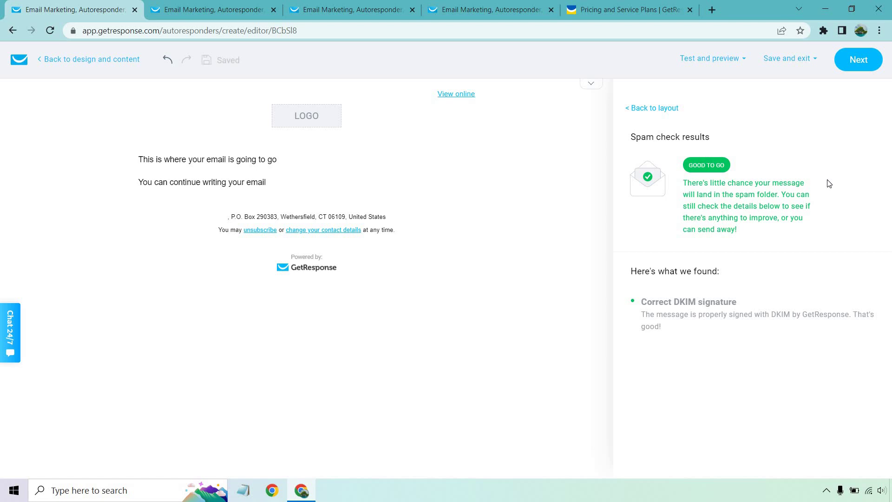
Save and publish the Welcome To Marketing Island autoresponder, then view autoresponders as a calendar grid.
left_click(846, 56)
scroll(838, 213, "down", 9)
scroll(839, 213, "down", 5)
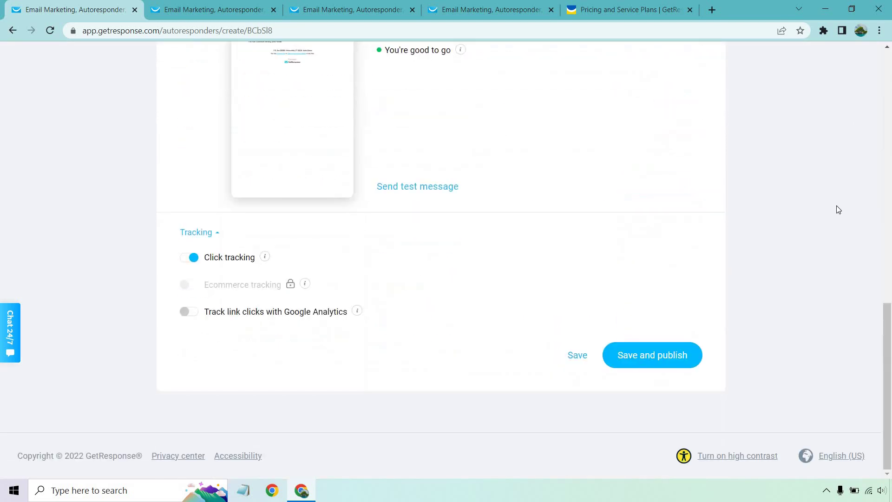
left_click(677, 357)
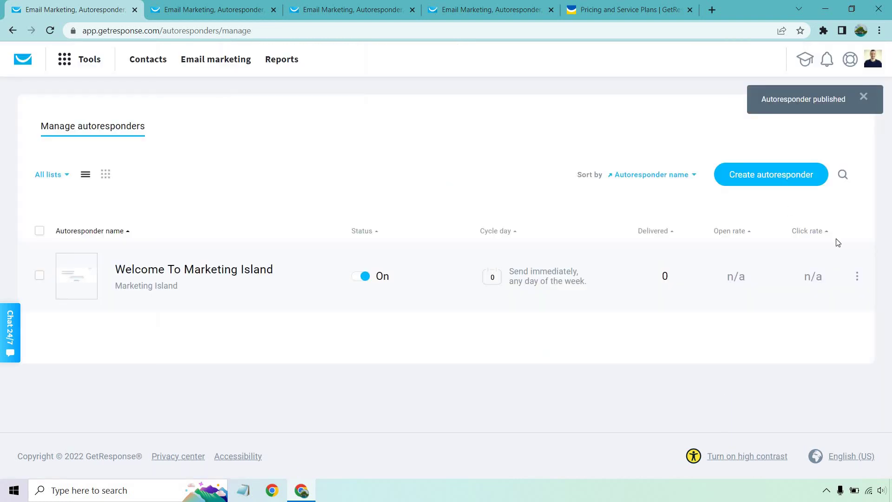
left_click(106, 175)
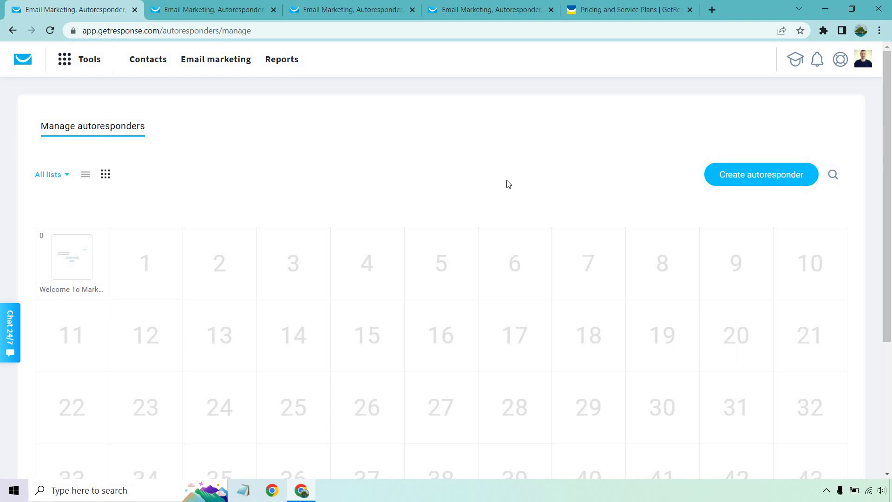
In the newsletter tab, advance to sending settings and review the Send immediately option.
left_click(176, 4)
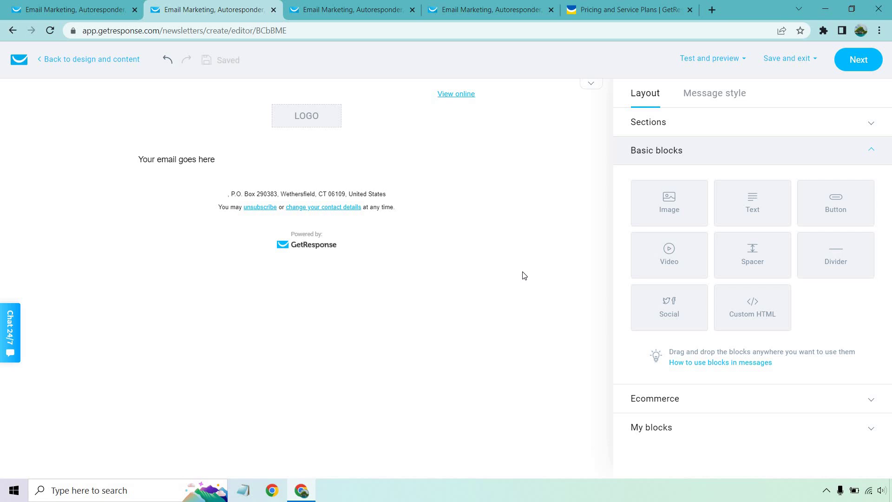
left_click(859, 59)
scroll(847, 186, "down", 2)
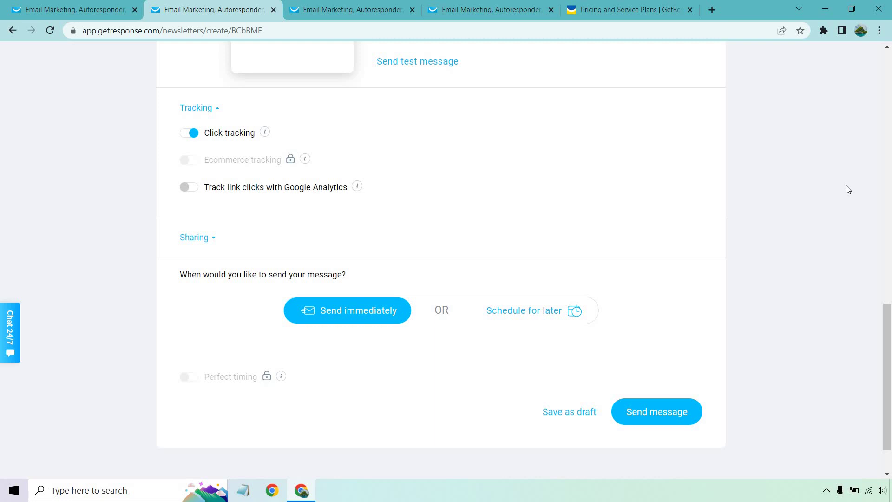
scroll(848, 189, "down", 1)
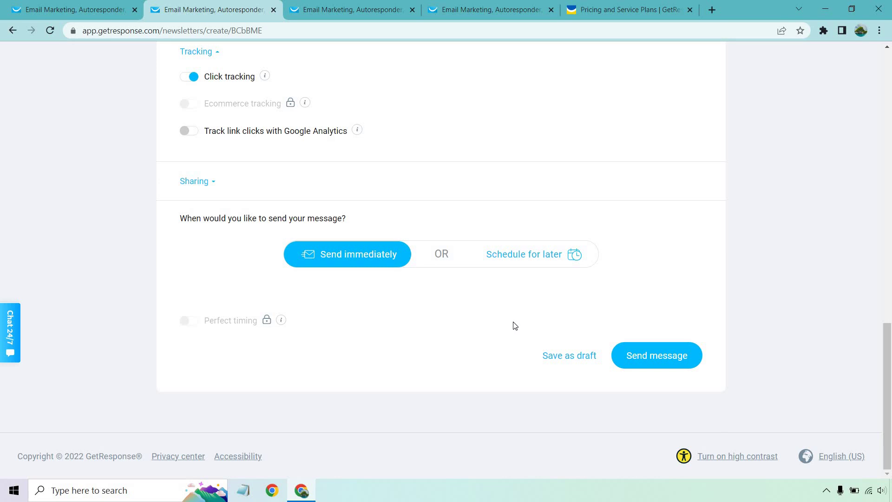
Browse the landing page template gallery and select The Signal Agency template.
left_click(367, 7)
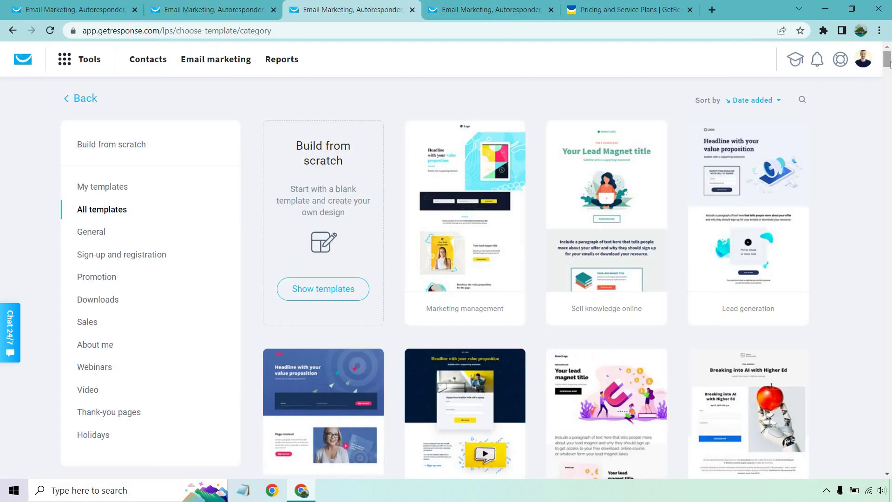
mouse_move(890, 64)
left_mouse_down()
mouse_move(890, 453)
mouse_move(891, 52)
left_mouse_up()
scroll(866, 197, "down", 15)
scroll(866, 199, "down", 20)
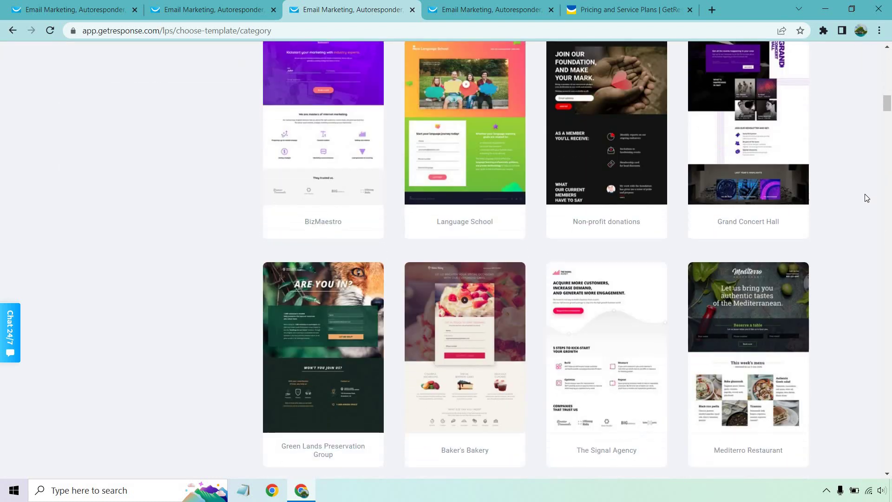
scroll(866, 197, "down", 10)
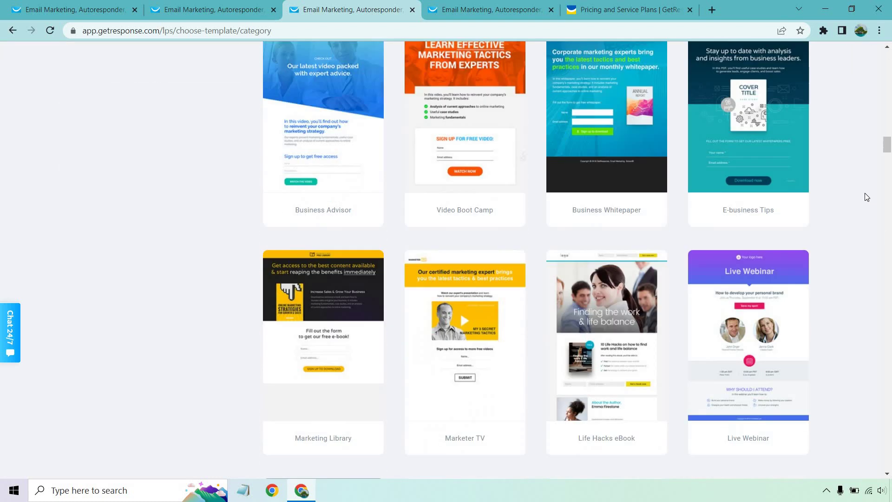
scroll(865, 194, "down", 10)
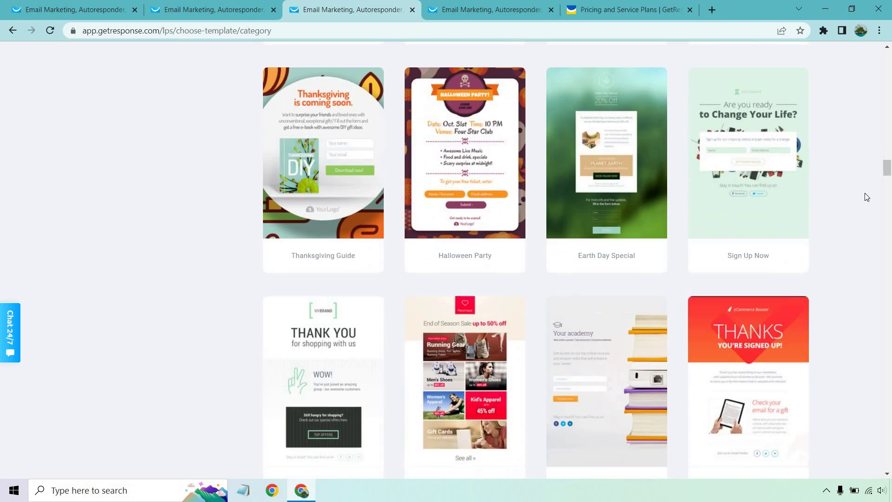
scroll(891, 90, "up", 18)
scroll(890, 89, "up", 15)
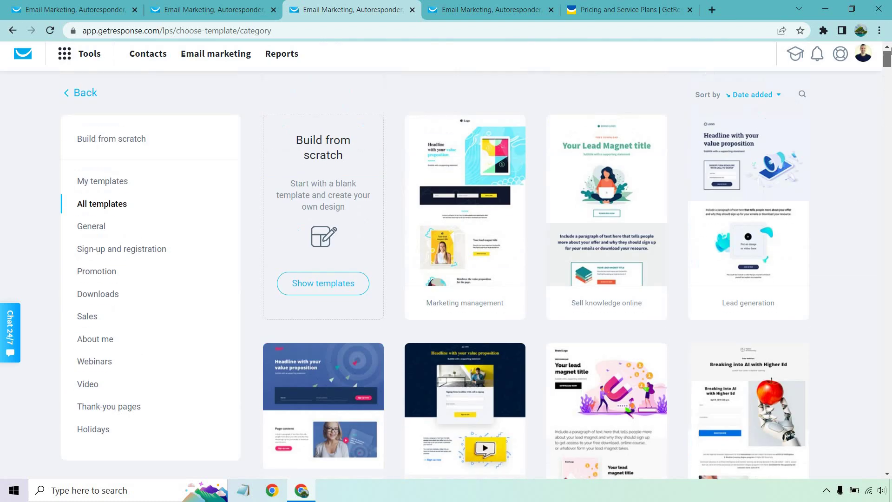
scroll(864, 153, "down", 6)
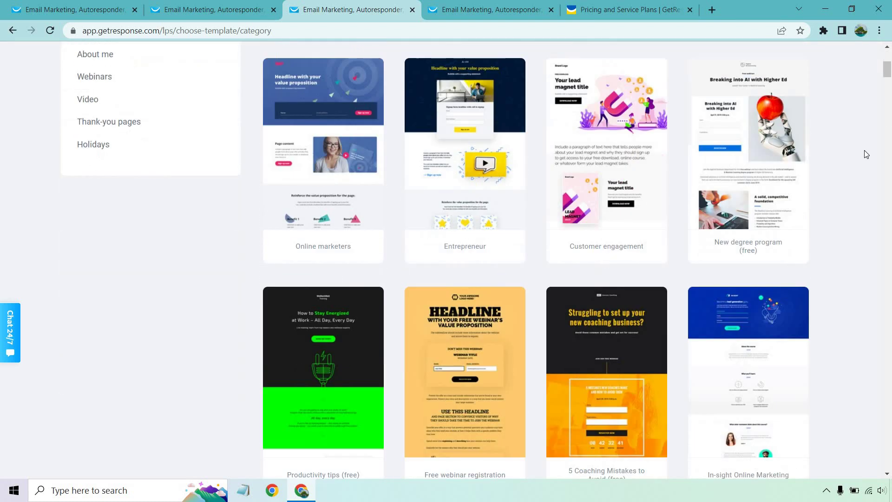
scroll(865, 148, "down", 10)
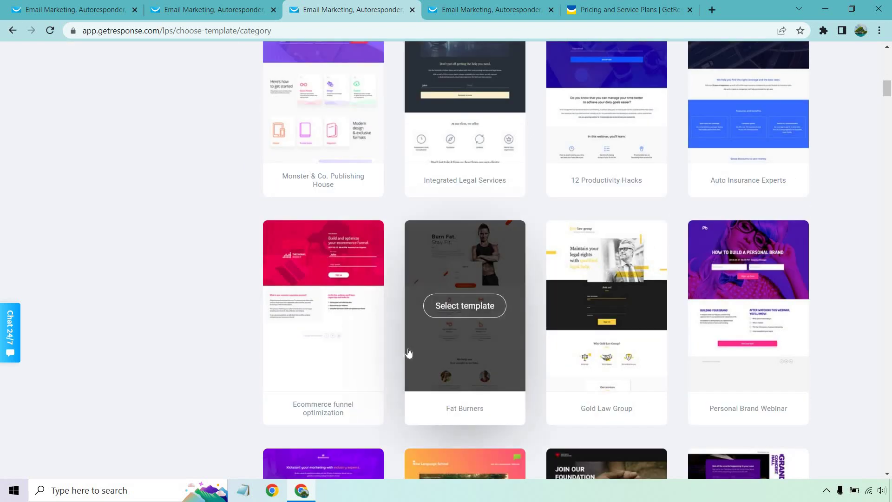
scroll(404, 325, "down", 10)
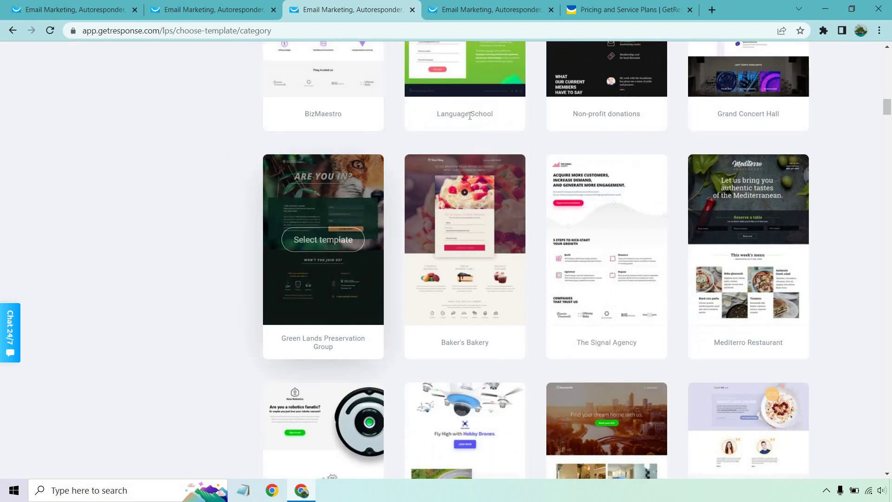
left_click(606, 241)
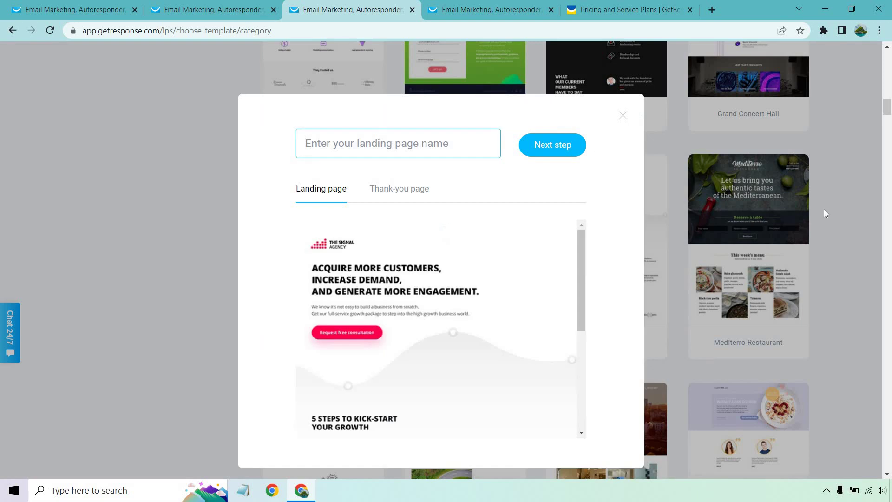
Name the landing page 'Example' and preview the template's thank-you page.
type("Example")
left_click(619, 179)
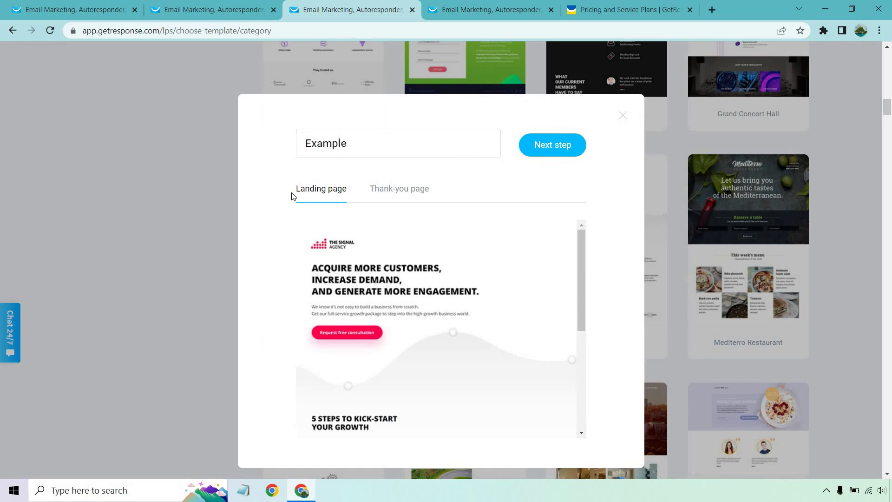
left_click(399, 194)
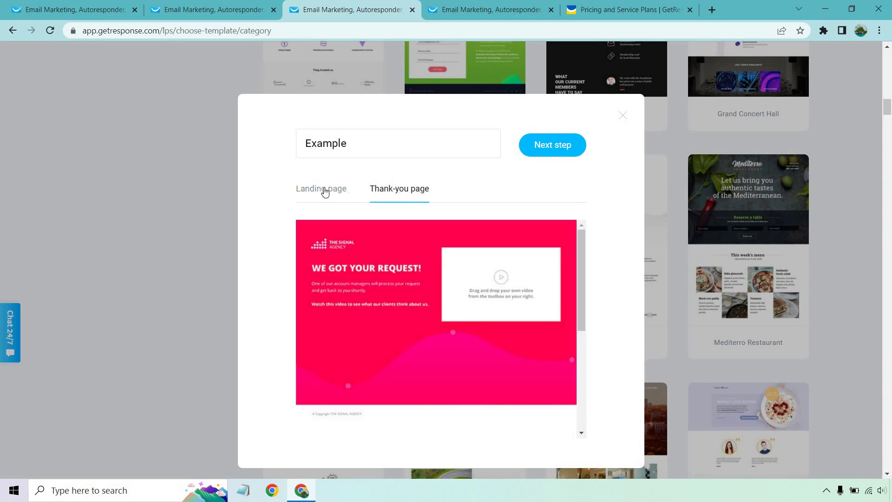
Open The Signal Agency landing page in the editor and add an empty section below the hero.
left_click(326, 192)
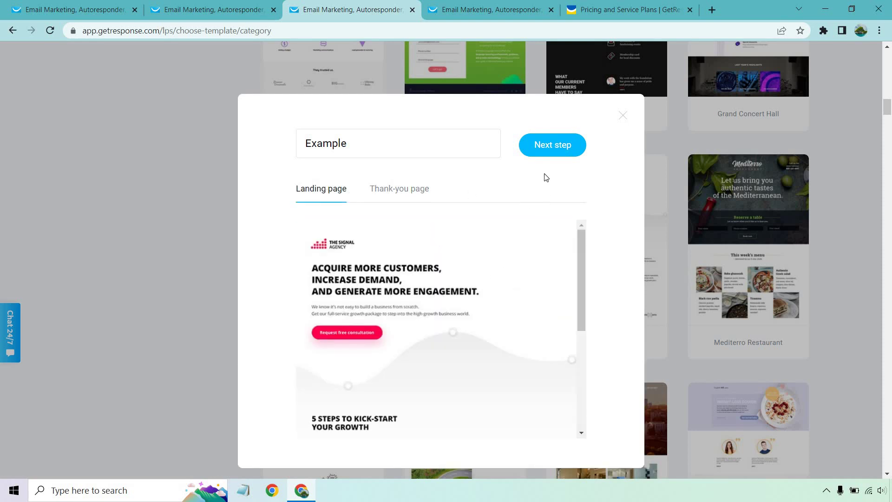
left_click(540, 147)
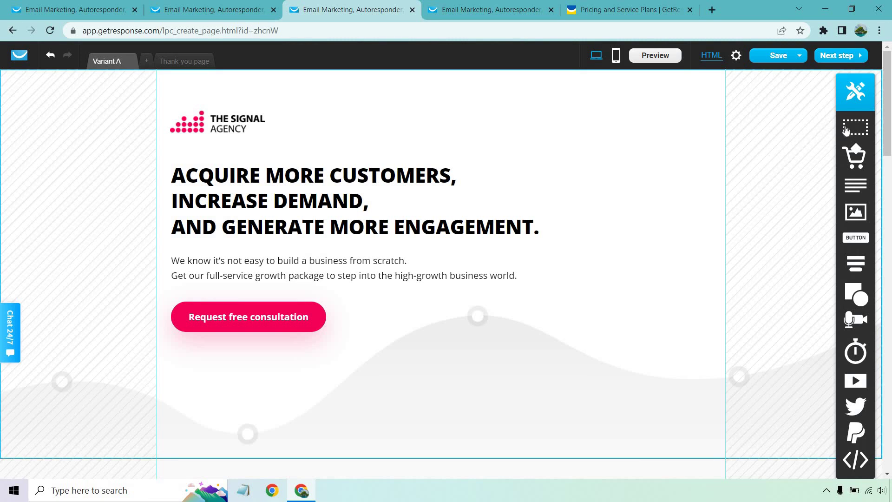
left_click_drag(849, 130, 605, 384)
scroll(616, 284, "down", 5)
scroll(641, 233, "up", 3)
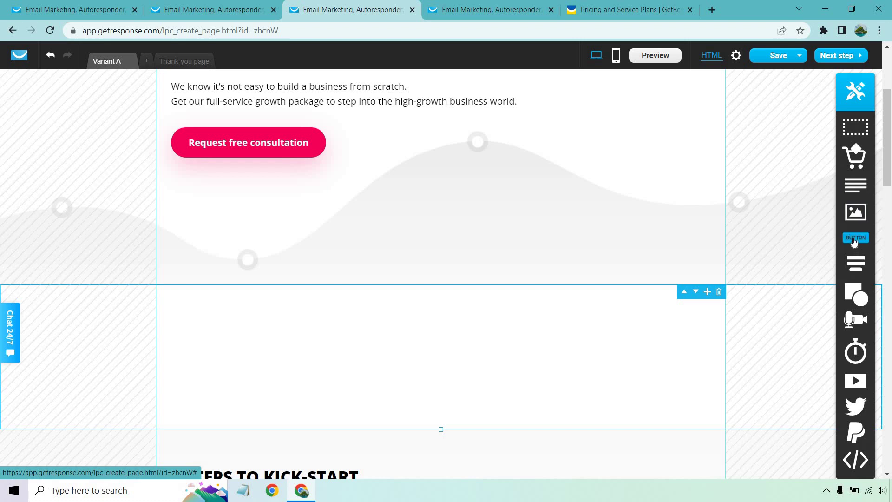
mouse_move(855, 259)
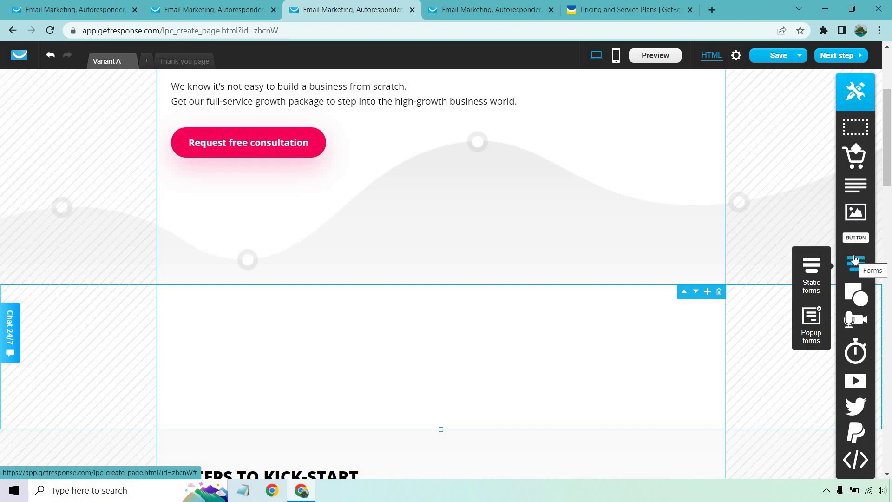
mouse_move(857, 296)
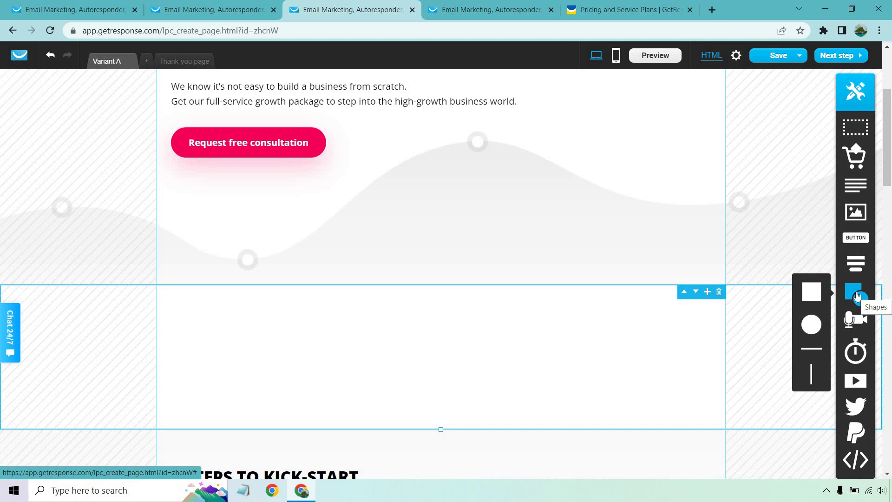
mouse_move(853, 316)
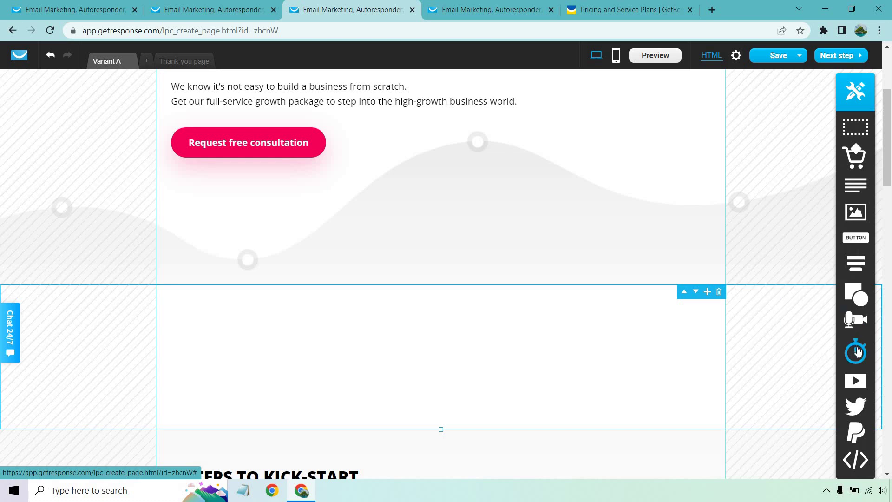
Place a countdown timer in the new section, then close its setup and delete it.
left_click_drag(858, 352, 436, 355)
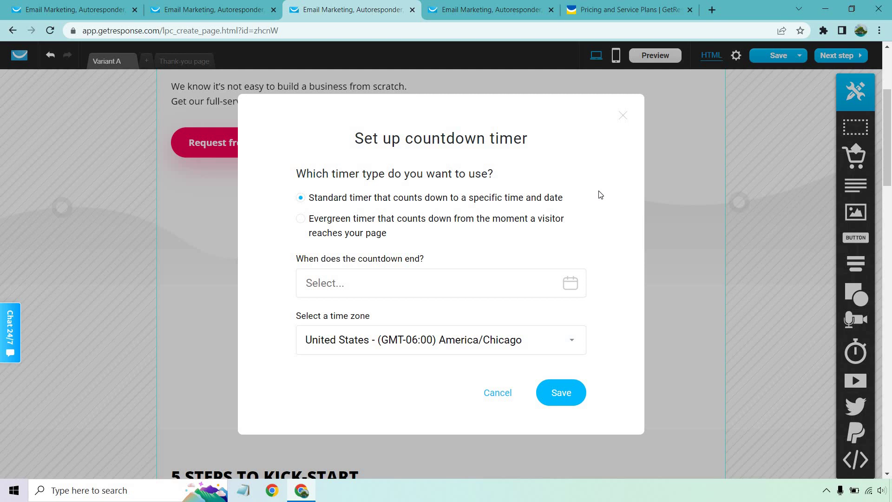
left_click(622, 115)
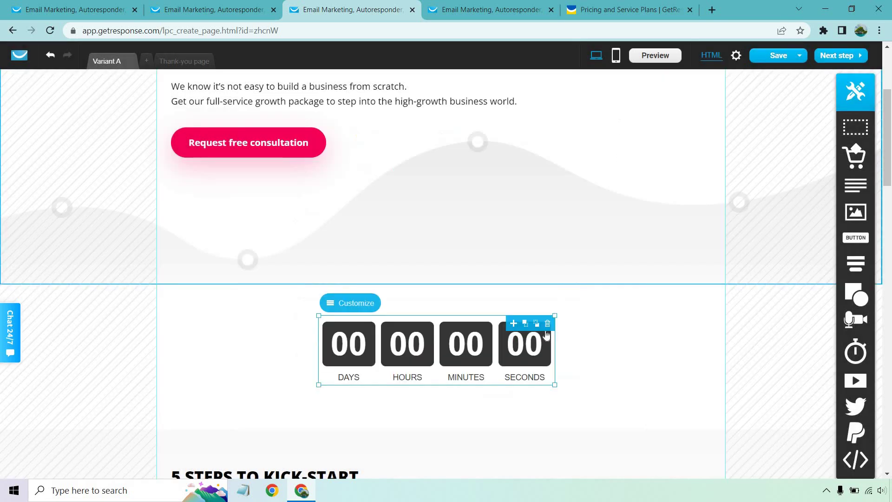
left_click(548, 329)
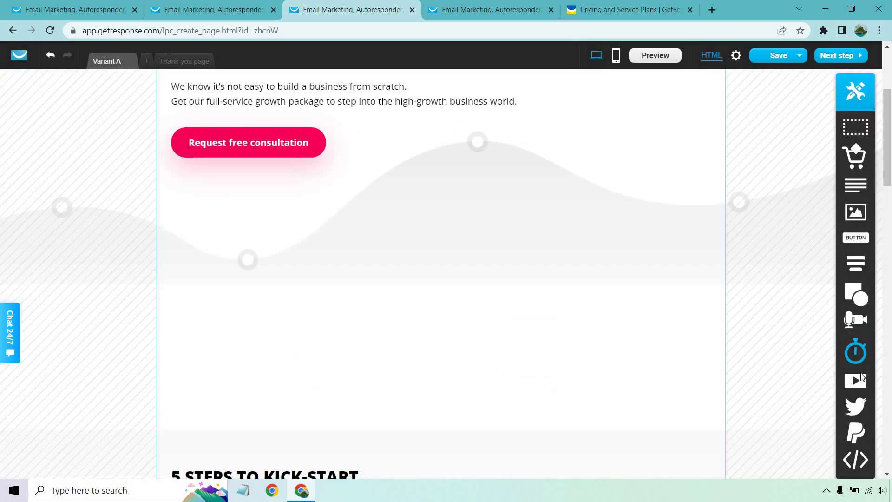
Add a video block and move it into the hero beside the Request free consultation button.
mouse_move(860, 410)
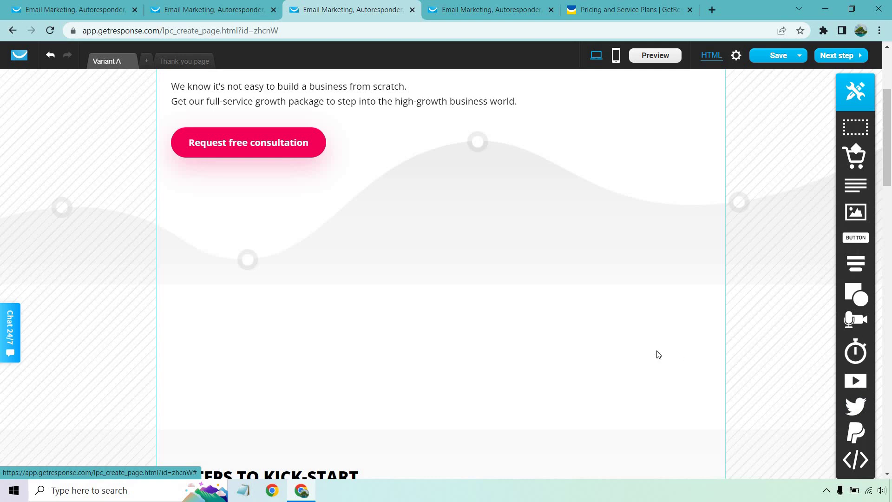
left_click_drag(863, 384, 469, 346)
scroll(628, 343, "up", 3)
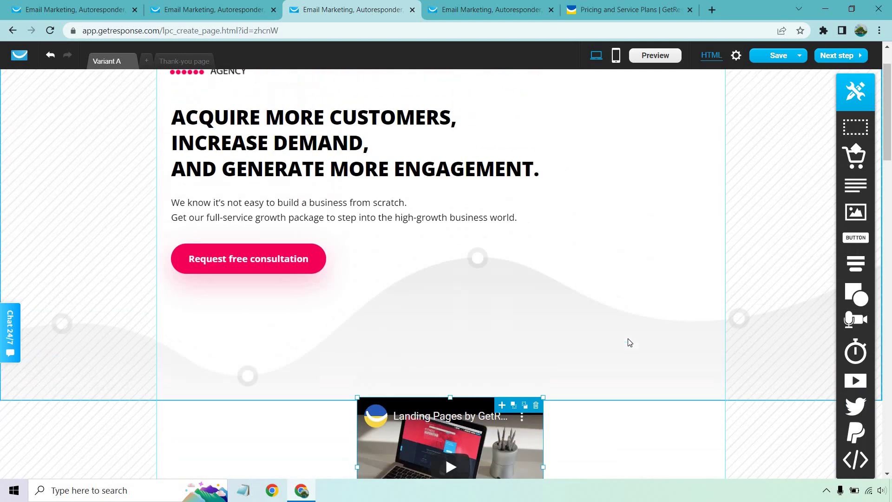
scroll(624, 339, "down", 4)
scroll(624, 339, "up", 3)
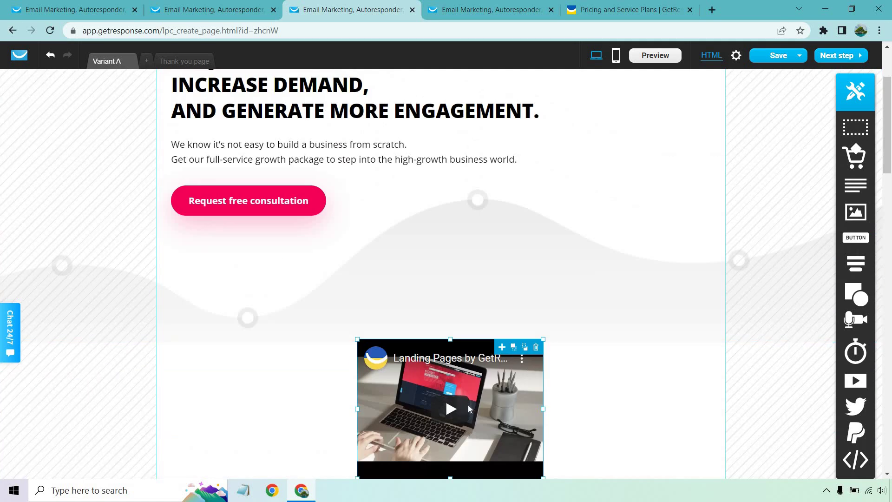
left_click_drag(492, 367, 630, 205)
scroll(584, 218, "up", 3)
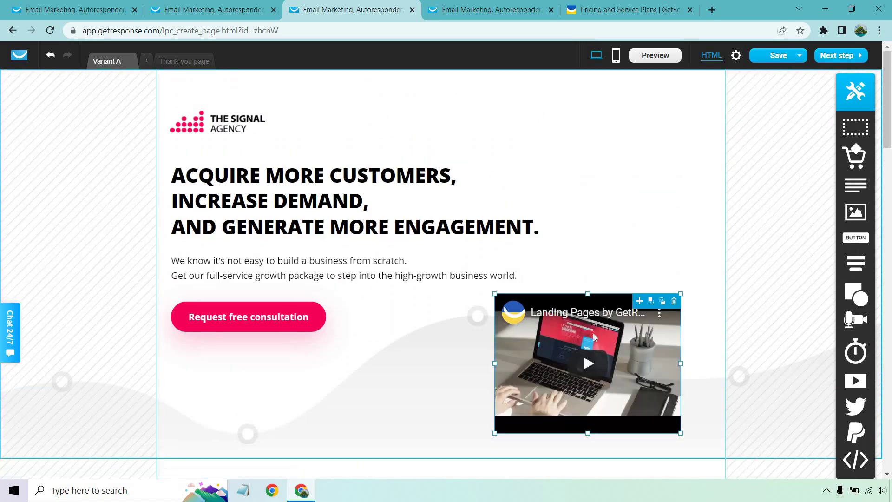
left_click_drag(593, 333, 612, 346)
left_click_drag(357, 356, 511, 348)
scroll(545, 200, "down", 3)
Delete the video block and The Signal Agency logo from the hero.
left_click(555, 136)
scroll(565, 192, "up", 3)
left_click(243, 125)
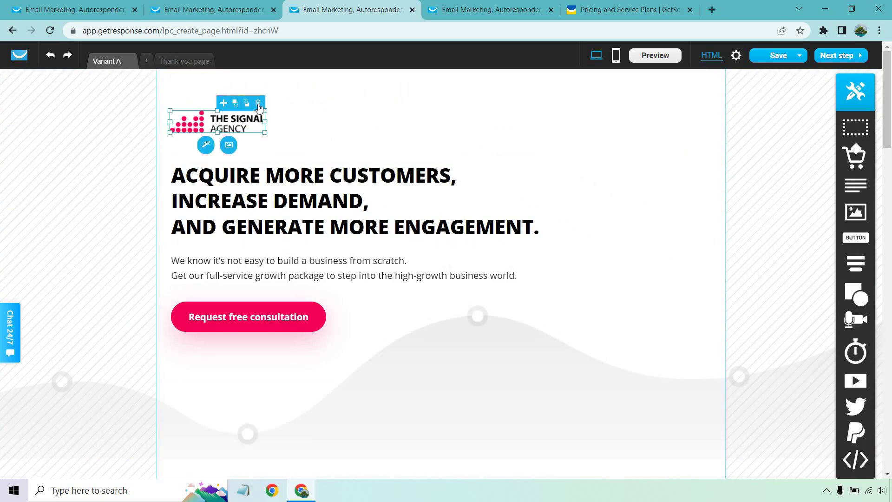
left_click(258, 104)
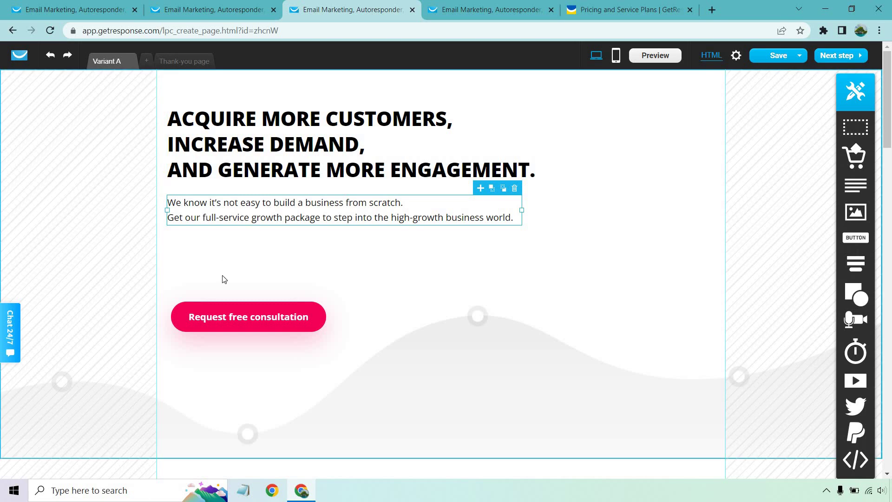
Move the Request free consultation button up directly under the intro paragraph.
left_click_drag(222, 314, 221, 257)
scroll(446, 263, "down", 5)
scroll(449, 260, "down", 5)
scroll(683, 259, "up", 5)
mouse_move(681, 261)
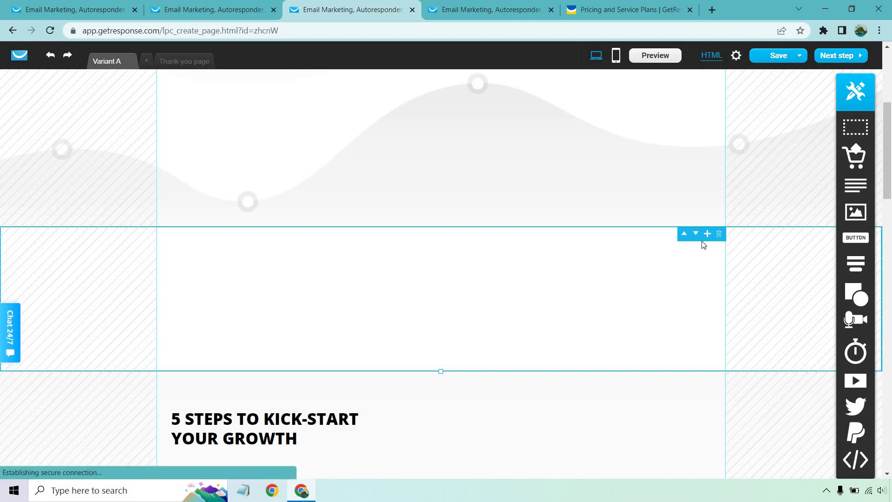
scroll(701, 245, "down", 12)
scroll(673, 249, "down", 5)
scroll(669, 251, "up", 20)
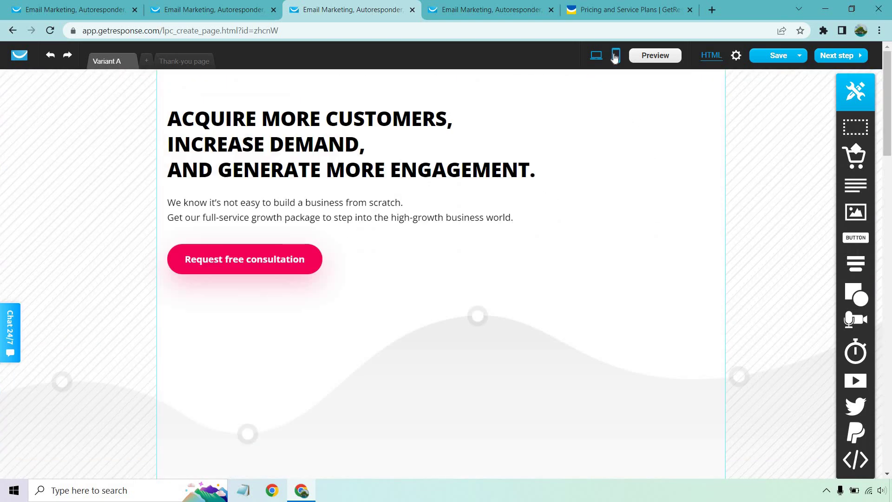
left_click(177, 64)
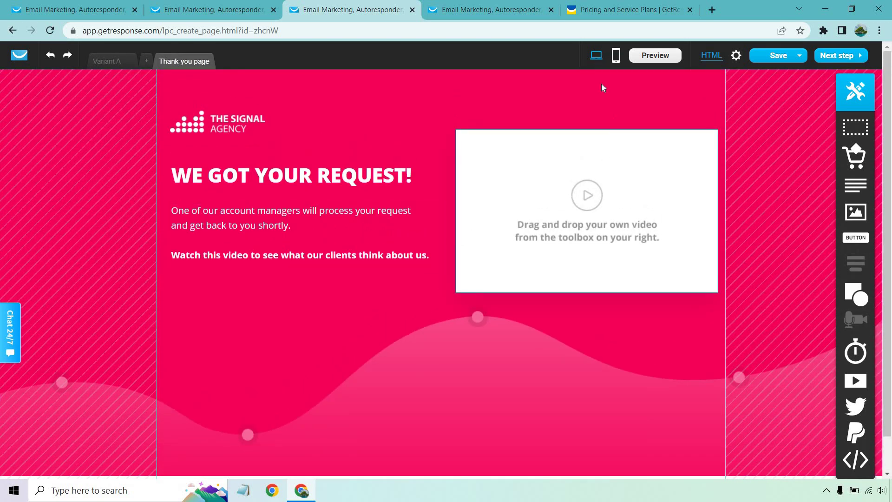
left_click(106, 61)
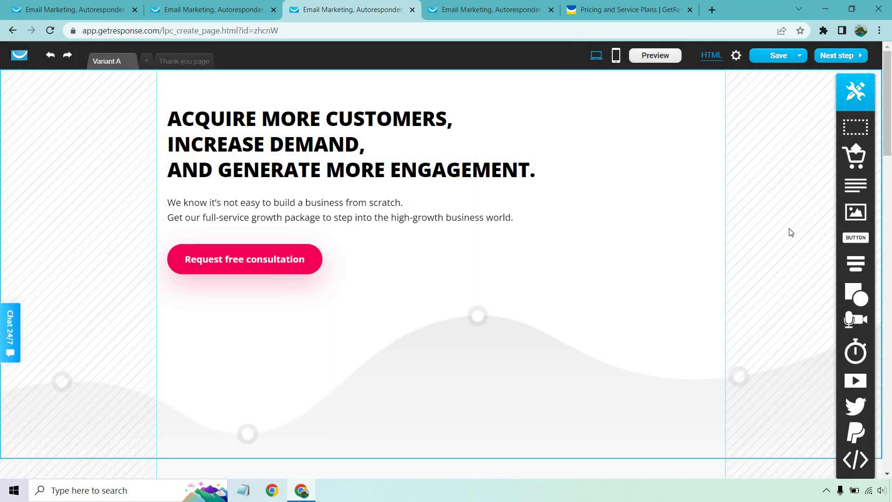
left_click(450, 8)
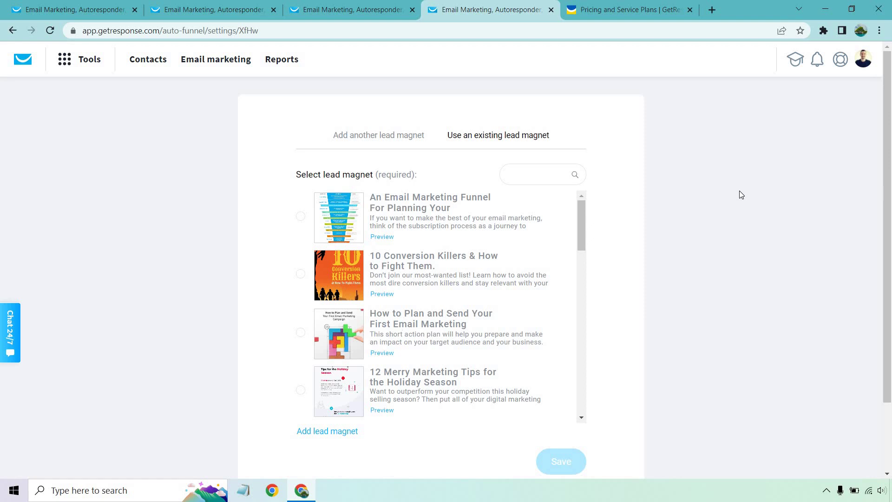
Assign the existing 'How to Use Digital Ads to Grow Your Sales and Revenues' lead magnet to LeadMagnetFunnel and save.
left_click(360, 140)
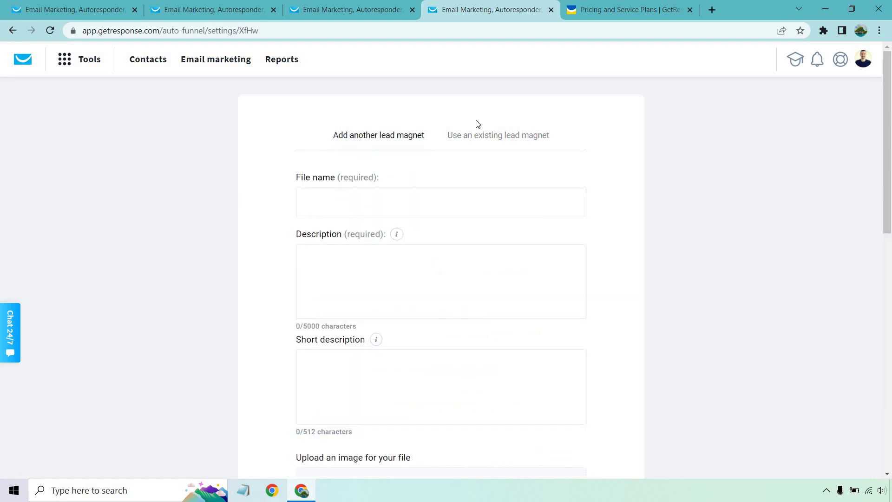
left_click(508, 139)
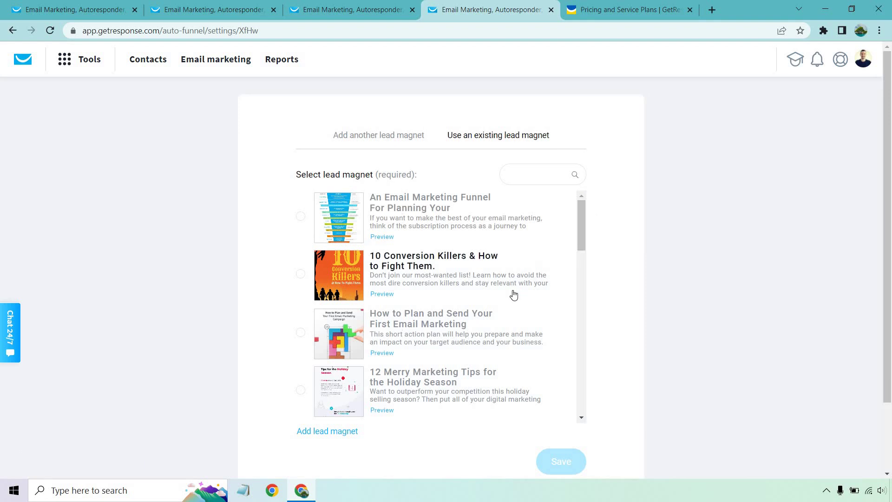
scroll(515, 284, "down", 5)
scroll(515, 285, "down", 5)
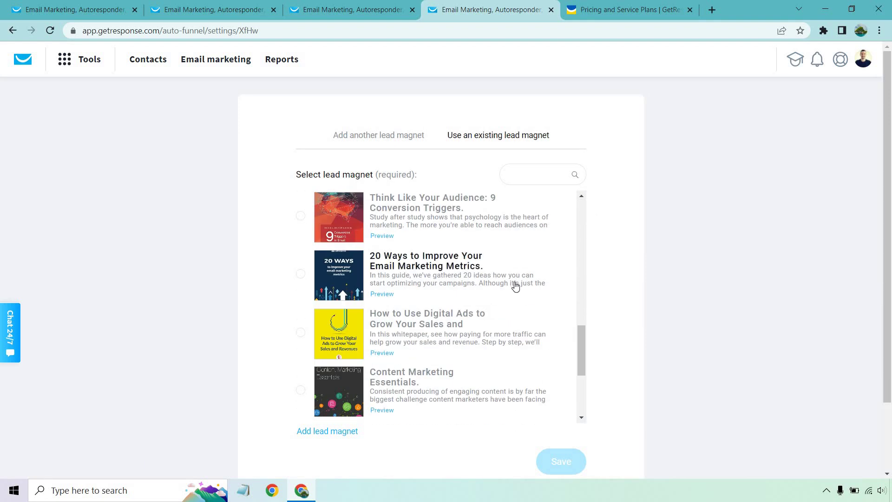
scroll(516, 285, "down", 3)
scroll(519, 286, "up", 3)
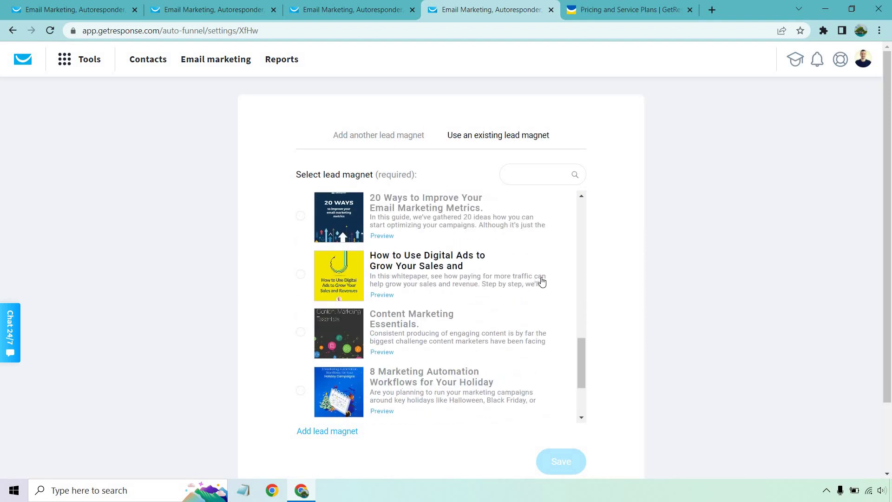
scroll(534, 284, "down", 3)
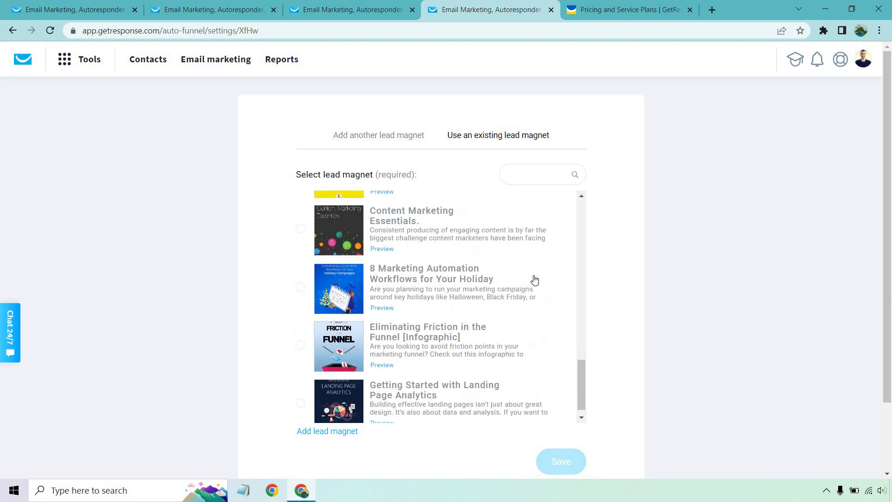
scroll(535, 280, "up", 2)
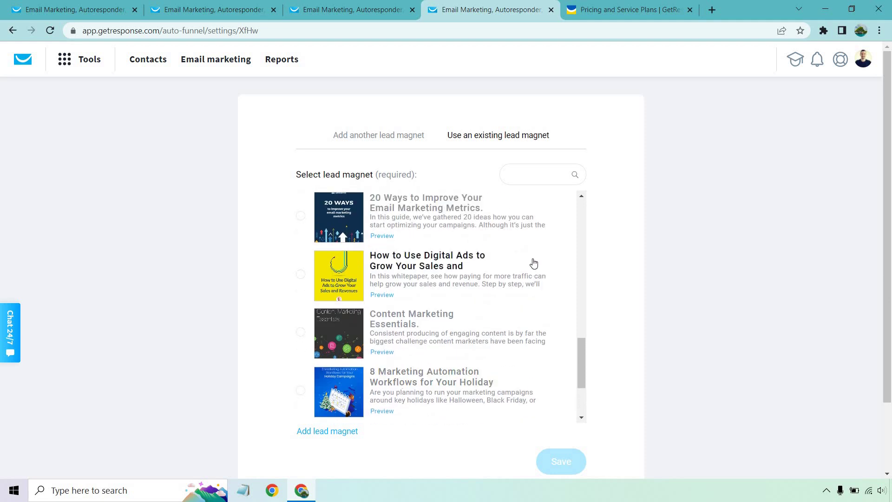
left_click(445, 265)
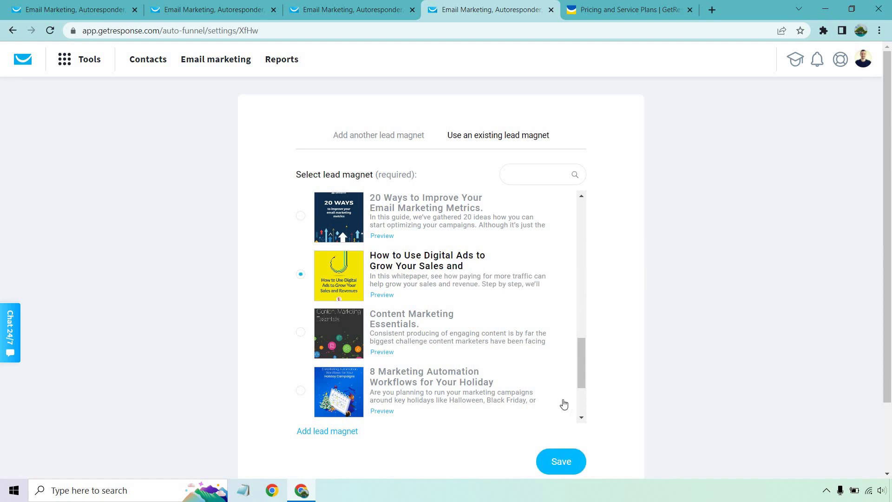
left_click(559, 463)
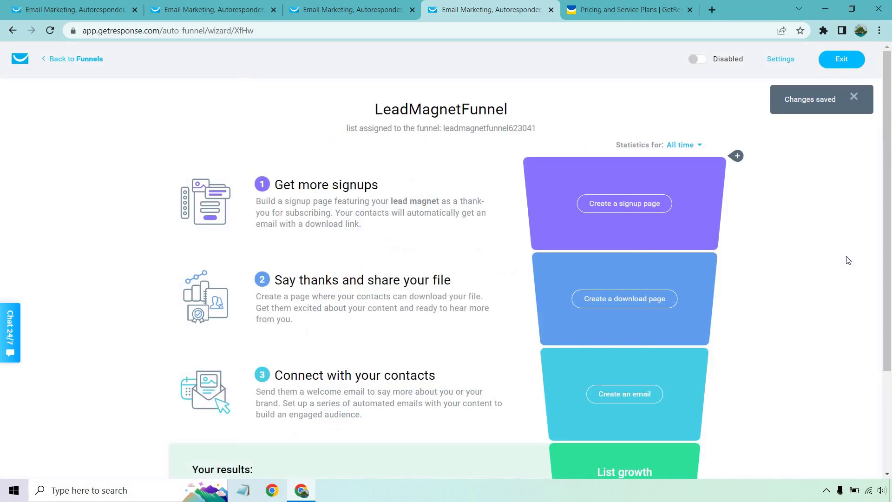
Scroll the funnel overview, then bring up the Pricing and Service Plans page showing the Free, Email Marketing, Marketing Automation and Ecommerce plans.
scroll(790, 195, "down", 1)
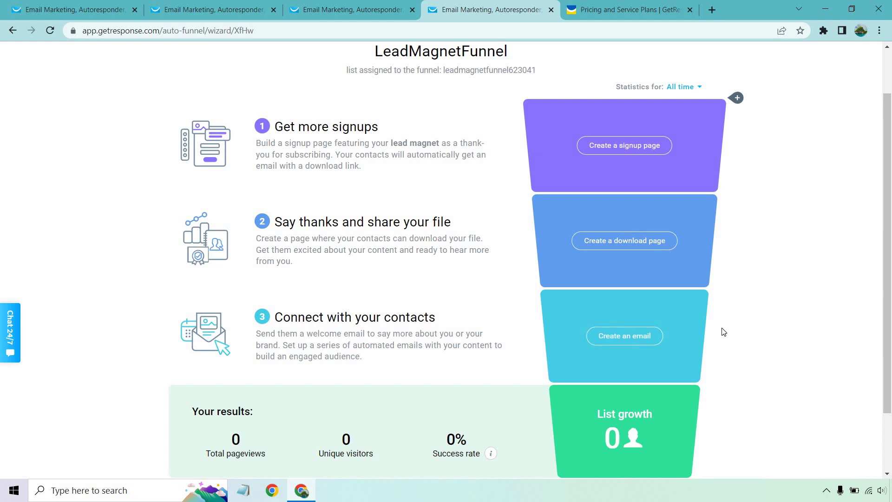
left_click(595, 7)
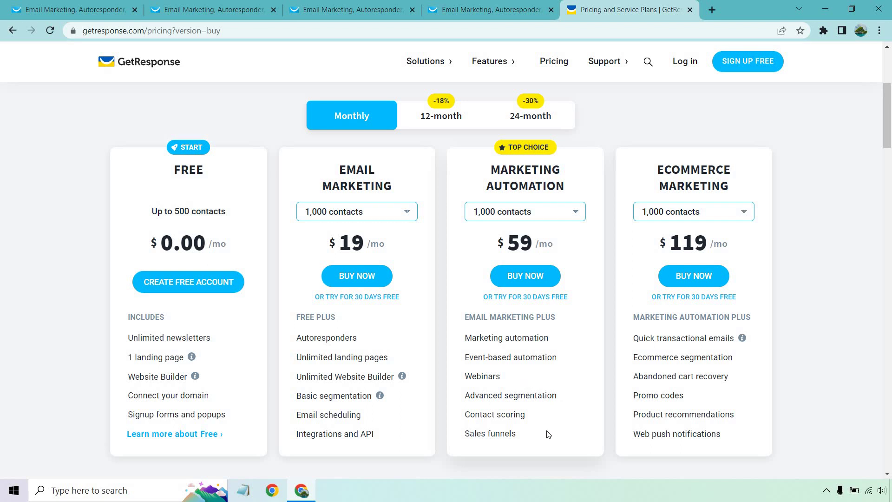
Price Email Marketing at 2,500 contacts ($29), then return it to 1,000 contacts ($19).
left_click(391, 212)
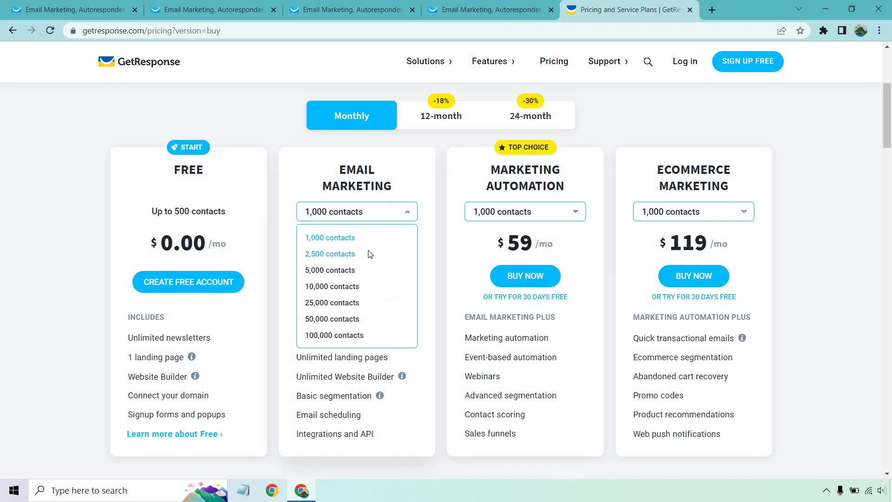
left_click(370, 254)
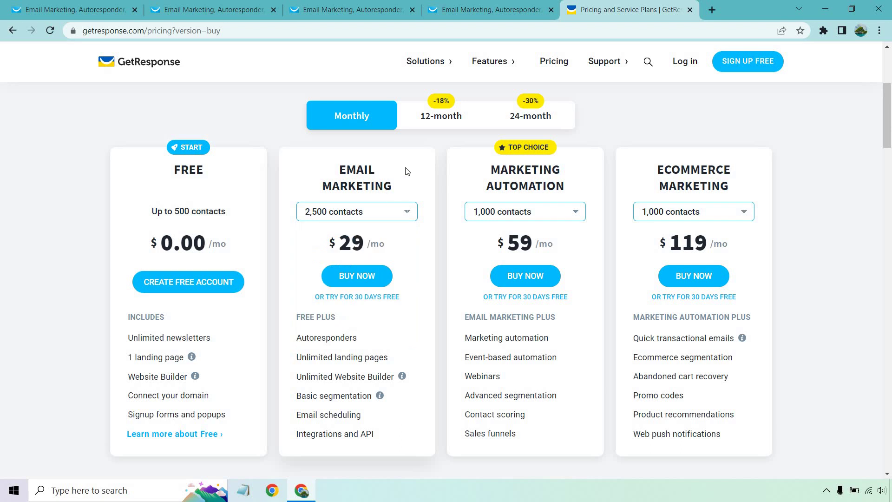
left_click(390, 212)
left_click(366, 237)
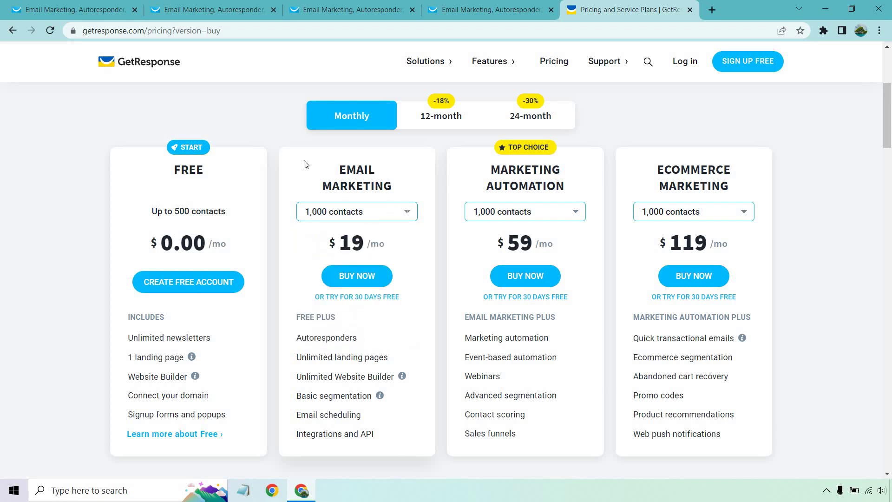